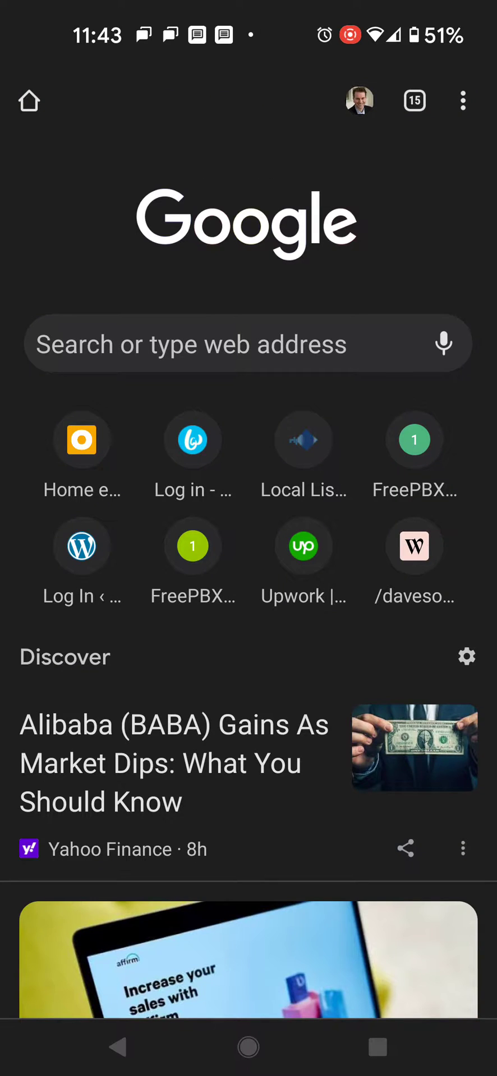
- Go from the profile avatar through the personal account's details to the device's Google accounts list
drag(362, 110, 385, 181)
click(360, 101)
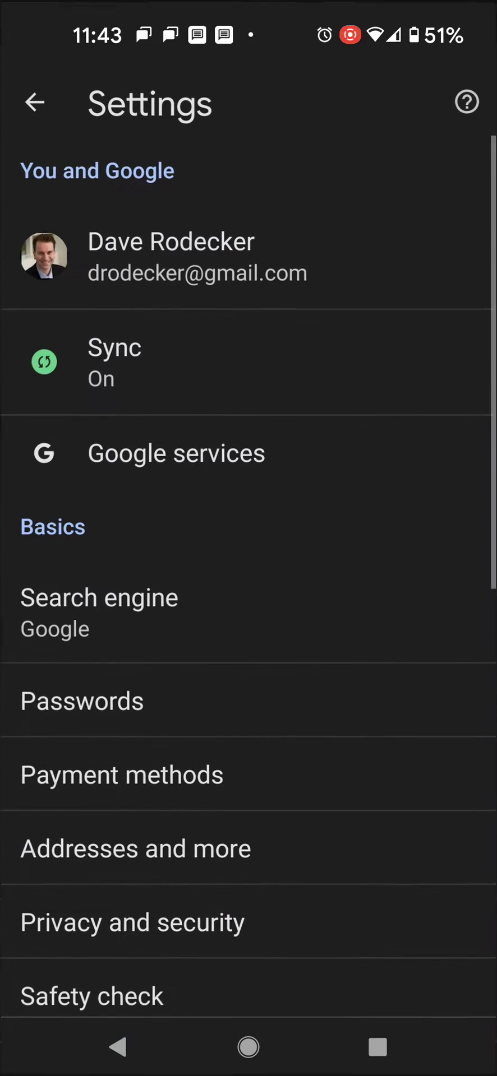
click(307, 269)
click(290, 394)
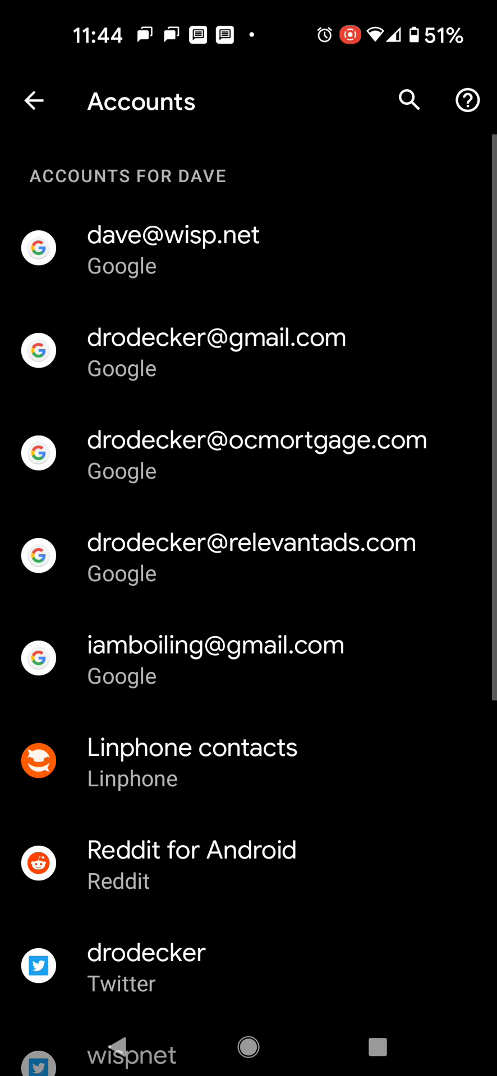
scroll(369, 505, down, 3)
scroll(369, 420, up, 4)
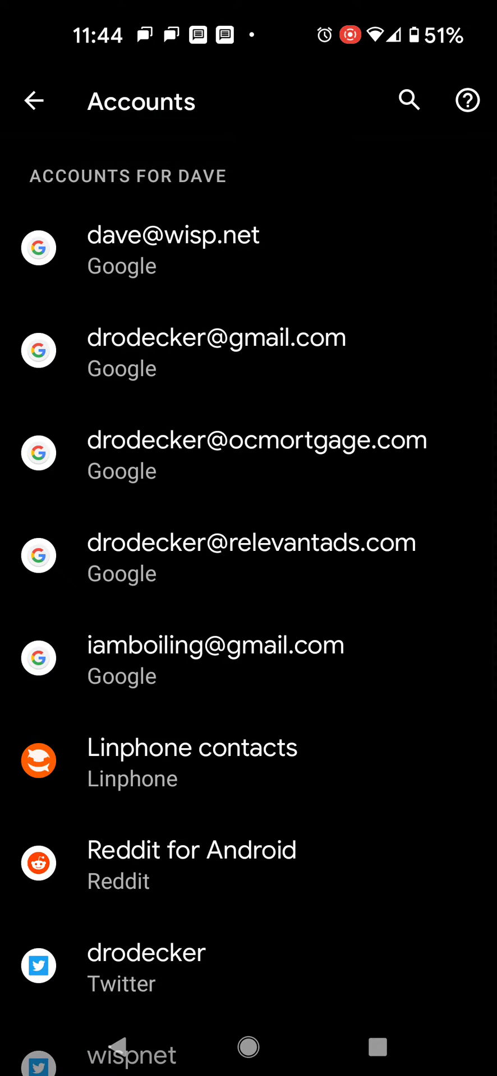
click(252, 557)
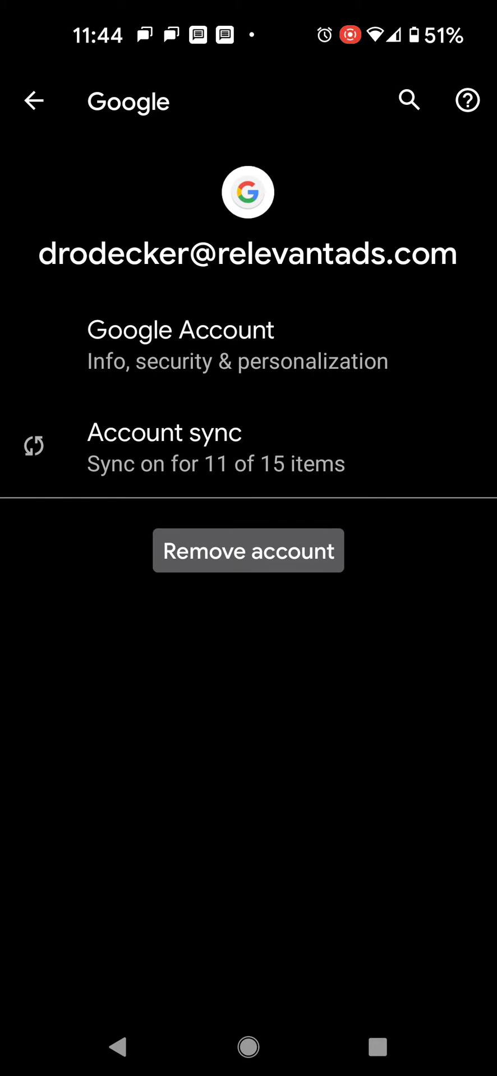
click(33, 101)
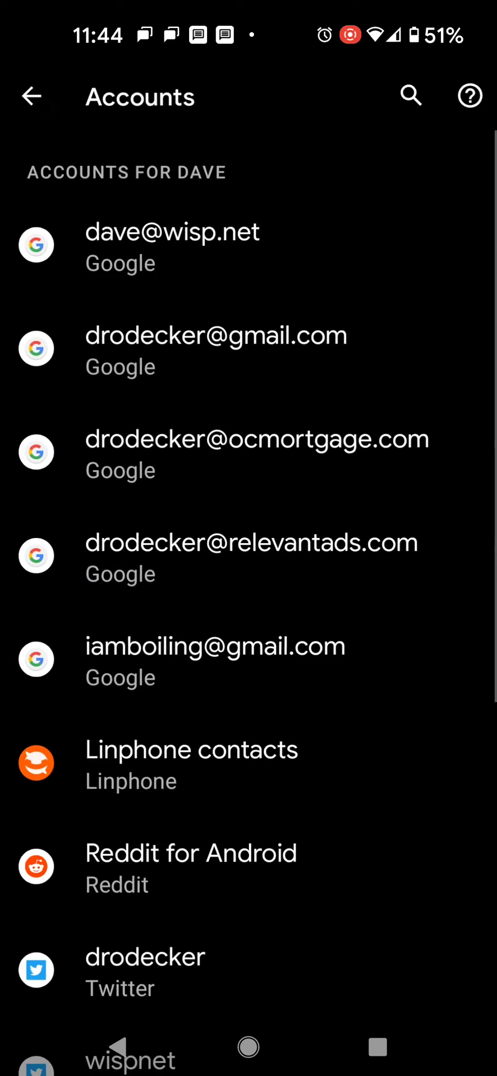
click(34, 101)
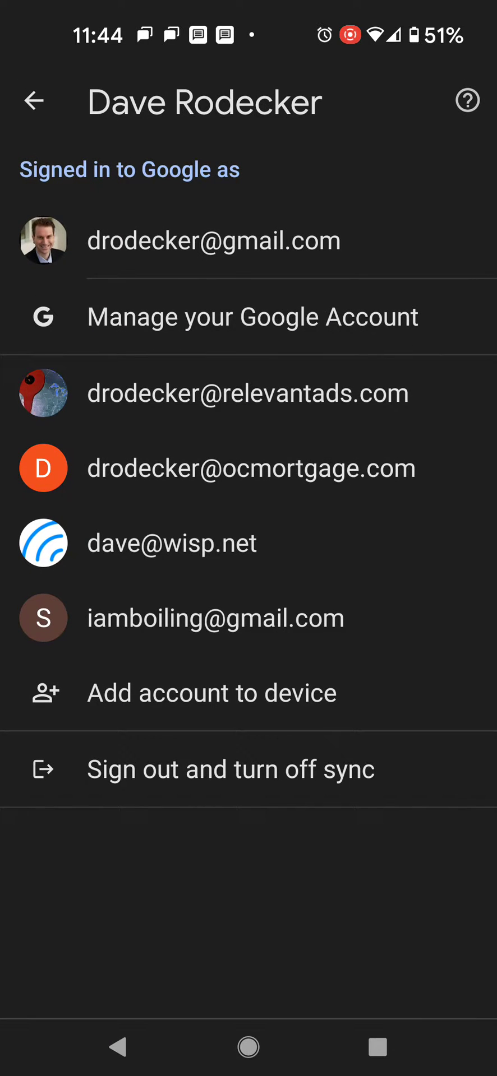
click(247, 392)
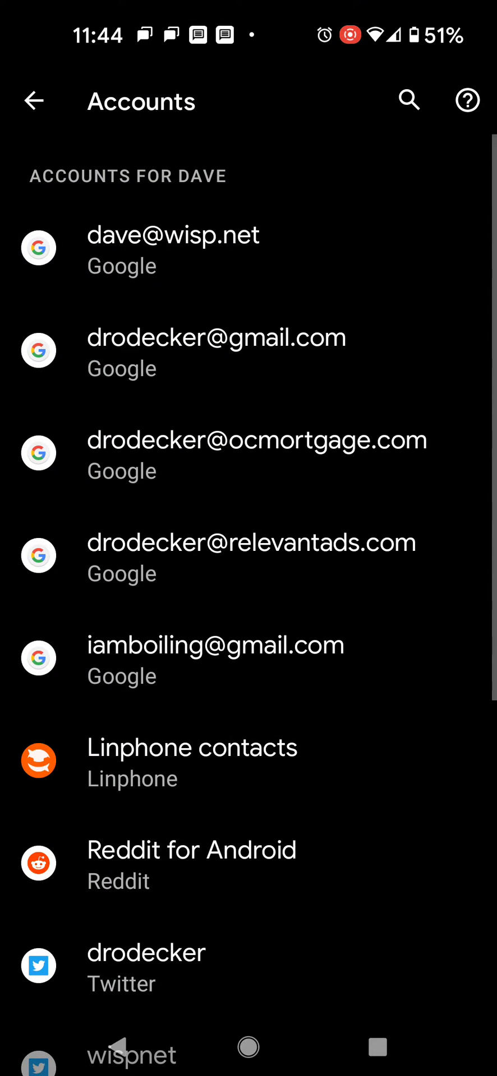
click(34, 101)
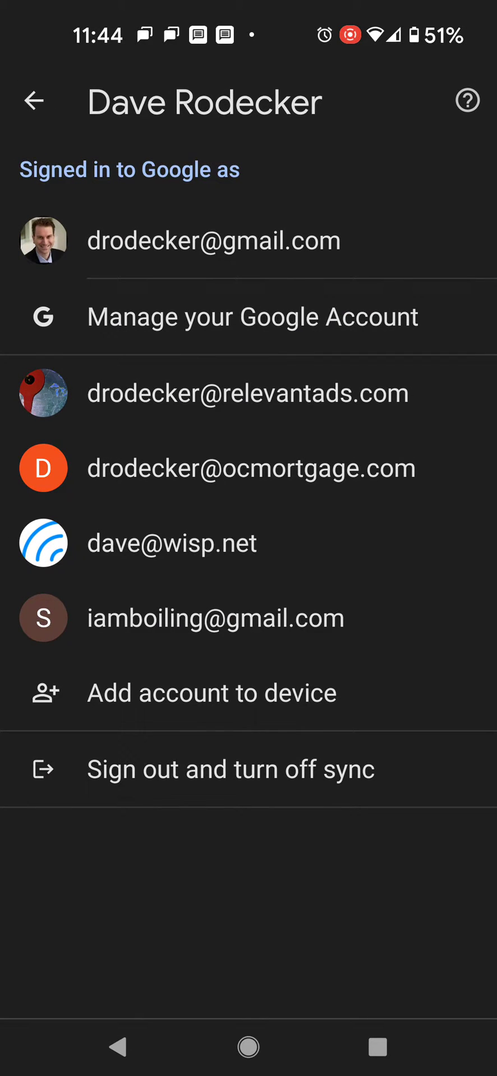
click(303, 370)
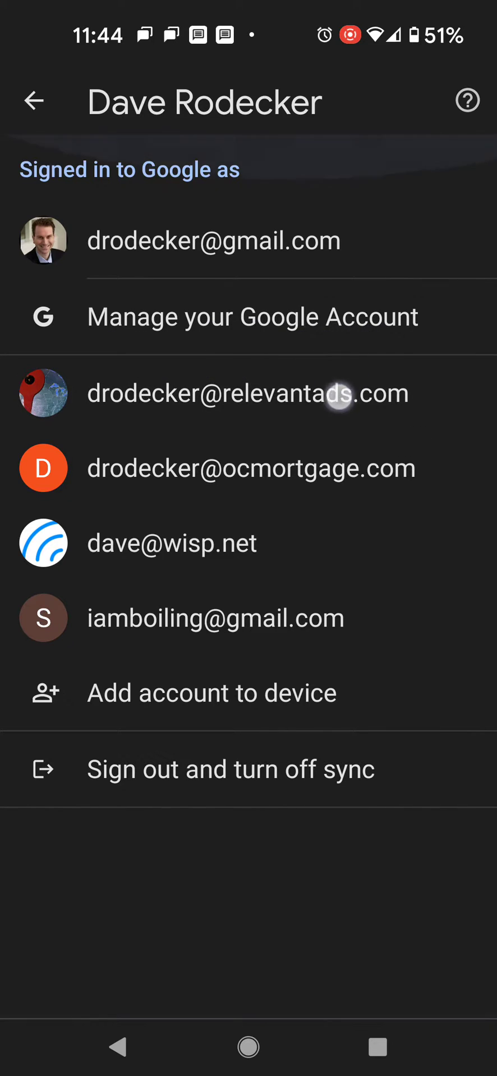
click(278, 394)
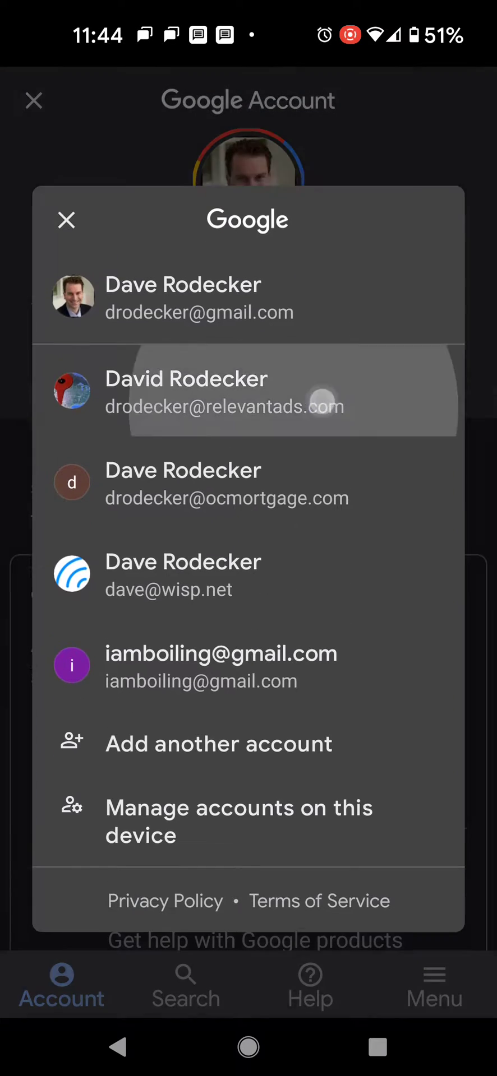
scroll(248, 672, down, 2)
scroll(248, 673, up, 2)
- On the work account's Google Account page, try Search, then dismiss the profile photo prompt
click(185, 985)
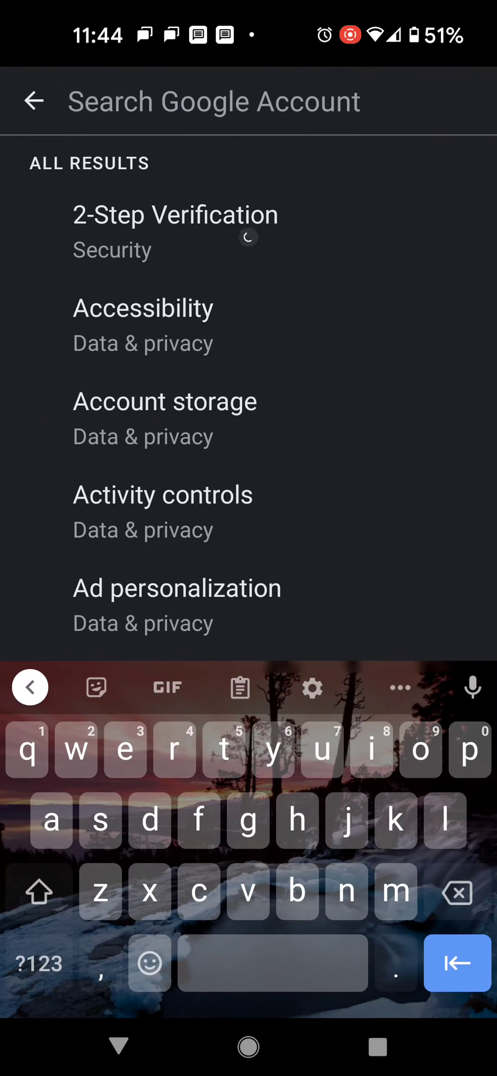
click(34, 101)
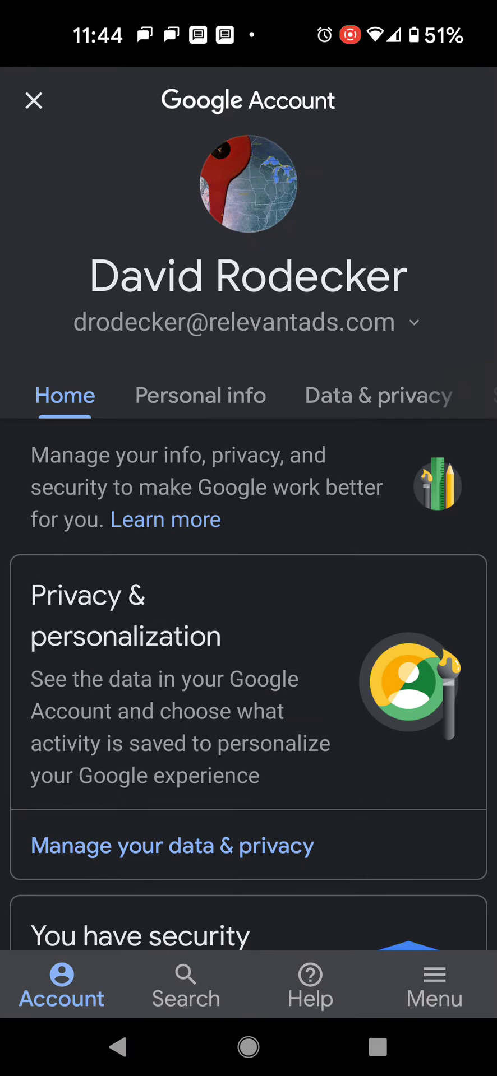
scroll(248, 672, down, 2)
scroll(249, 672, up, 2)
click(248, 184)
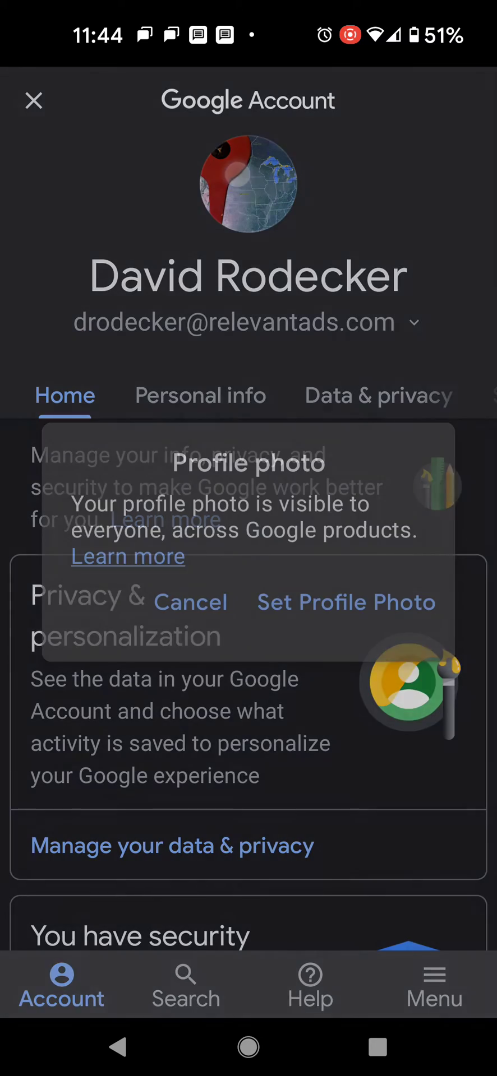
click(190, 602)
- Close the Google Account view and back out through settings to Chrome's new tab page
click(34, 101)
click(34, 101)
scroll(367, 588, down, 1)
scroll(368, 499, up, 1)
click(34, 101)
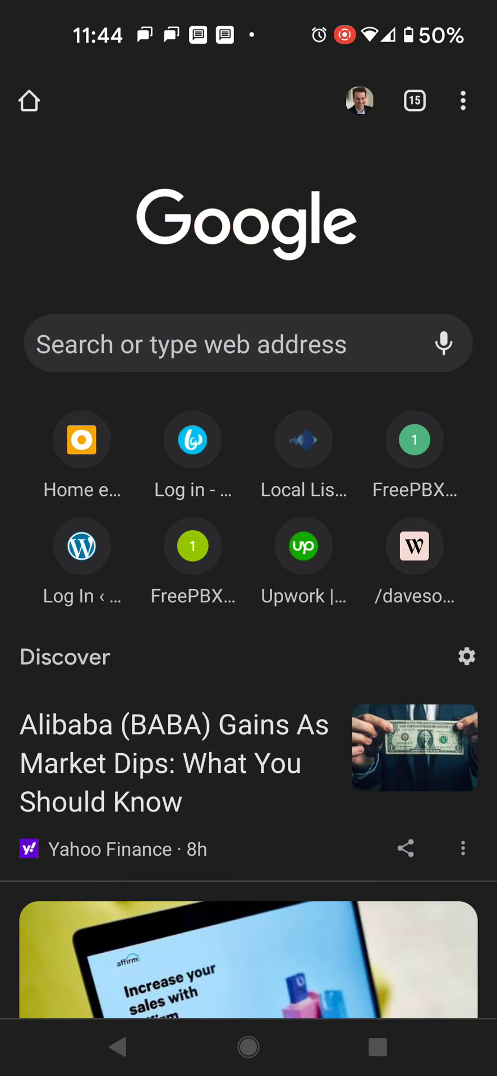
click(413, 101)
click(368, 673)
click(359, 101)
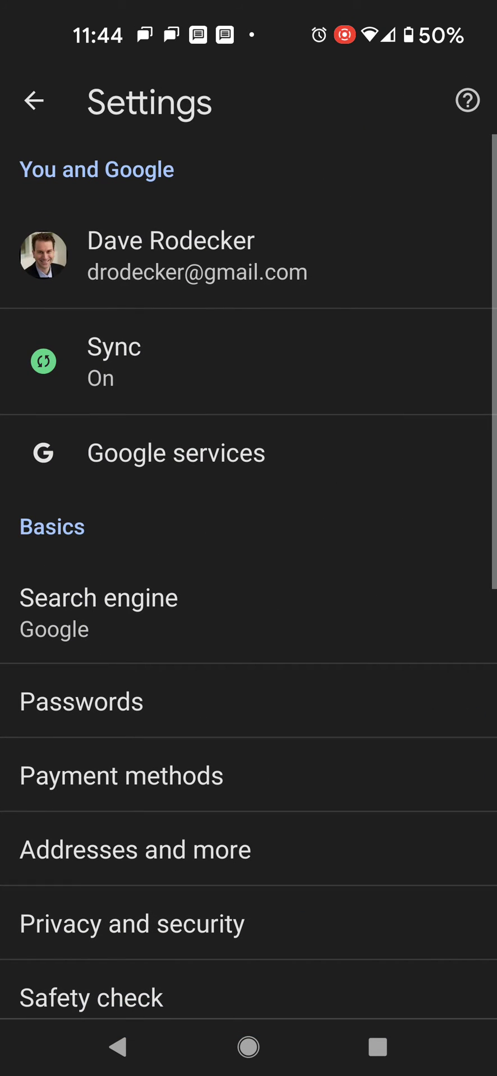
click(33, 101)
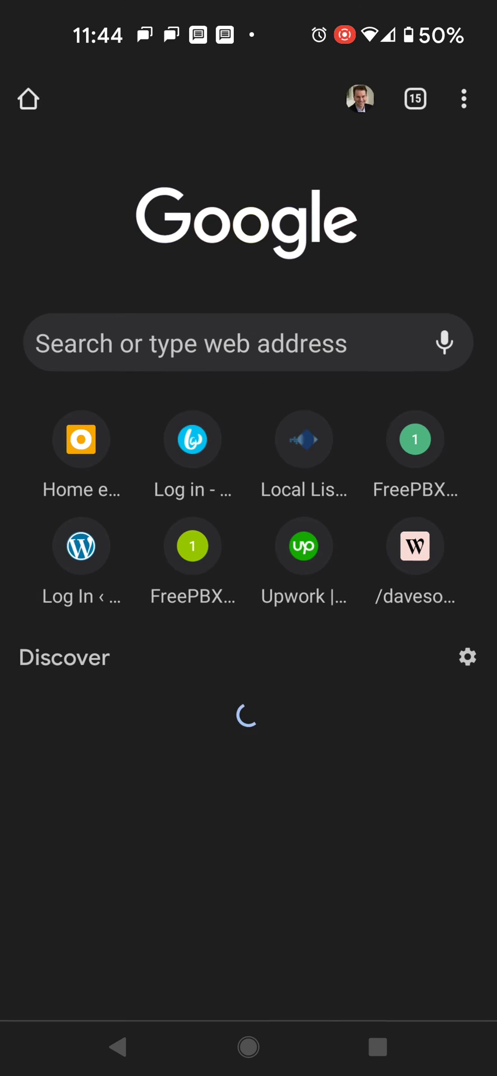